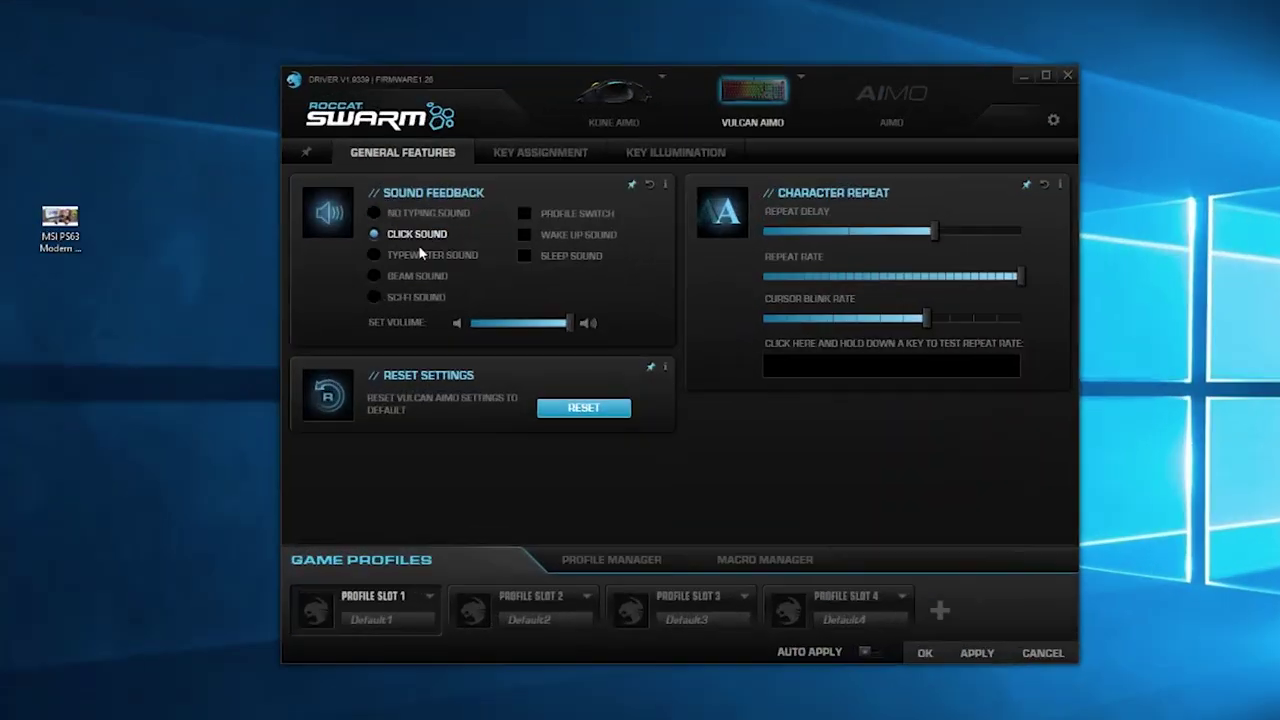
Open the Vulcan AIMO key assignment settings and look through the Basic functions category.
click(575, 159)
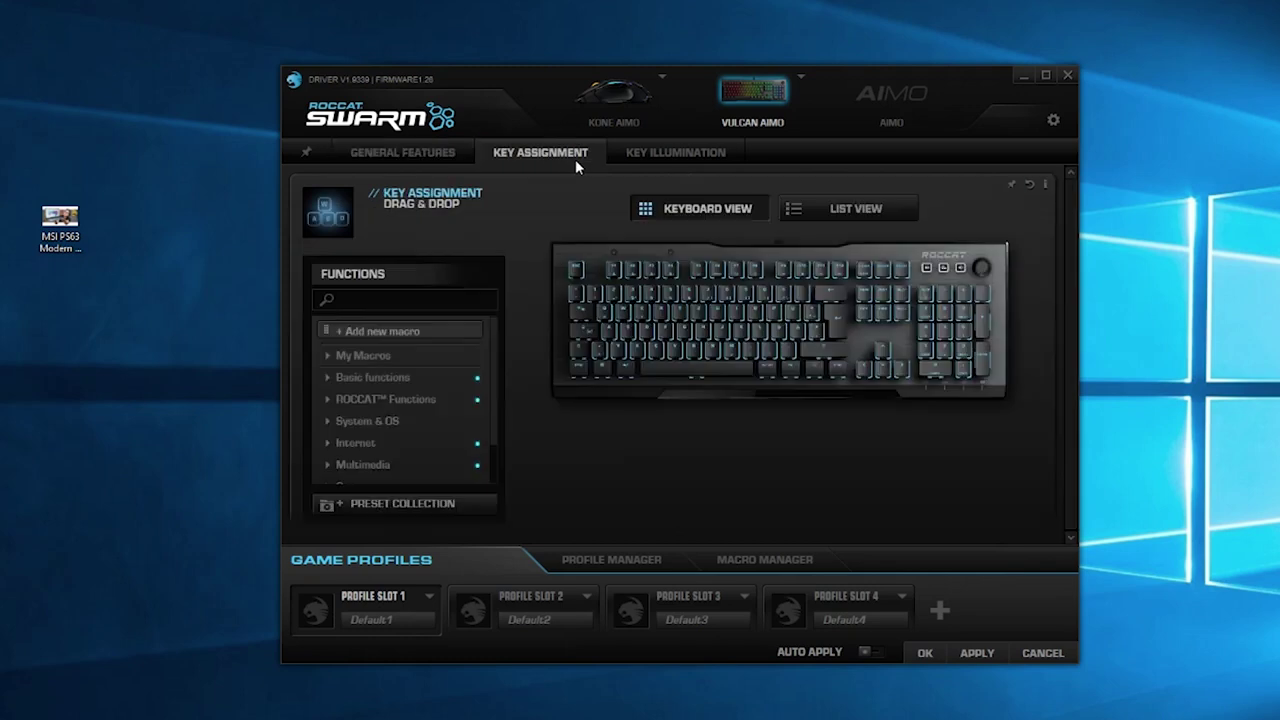
click(335, 383)
click(335, 383)
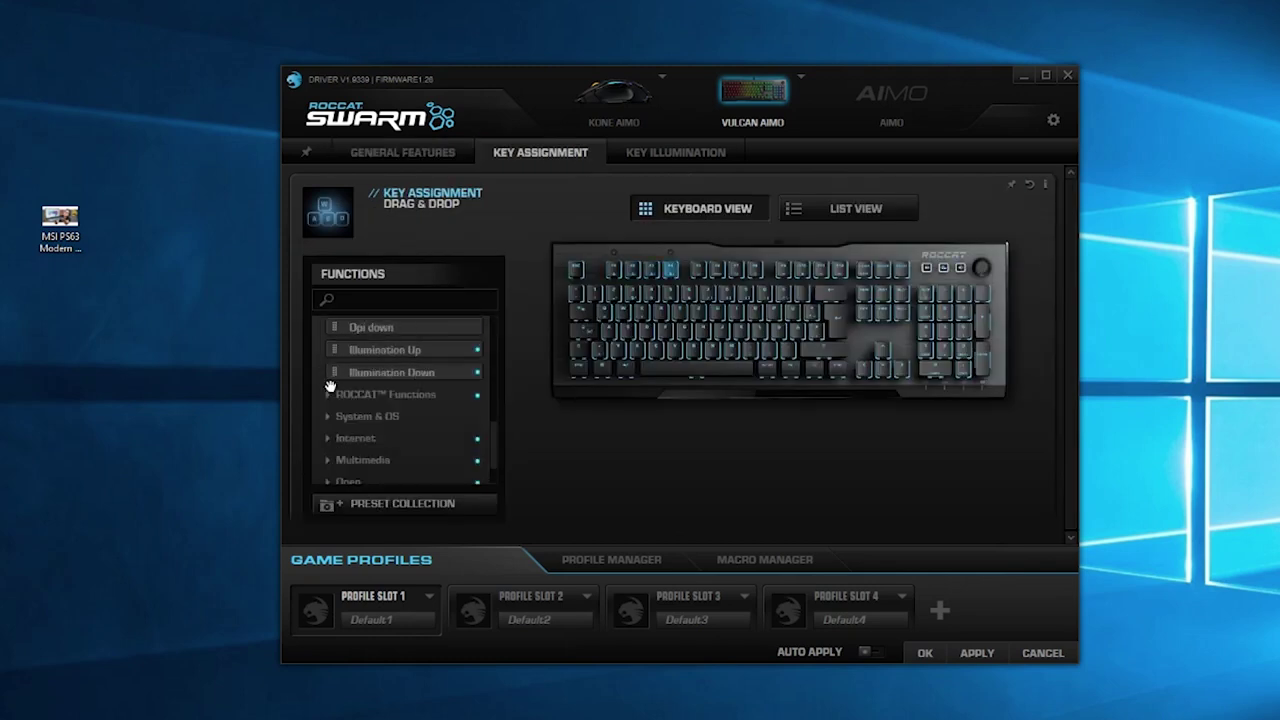
click(330, 376)
click(330, 377)
Look through the ROCCAT Functions, Internet and Multimedia categories of assignable functions.
click(326, 398)
scroll(350, 390, up, 1)
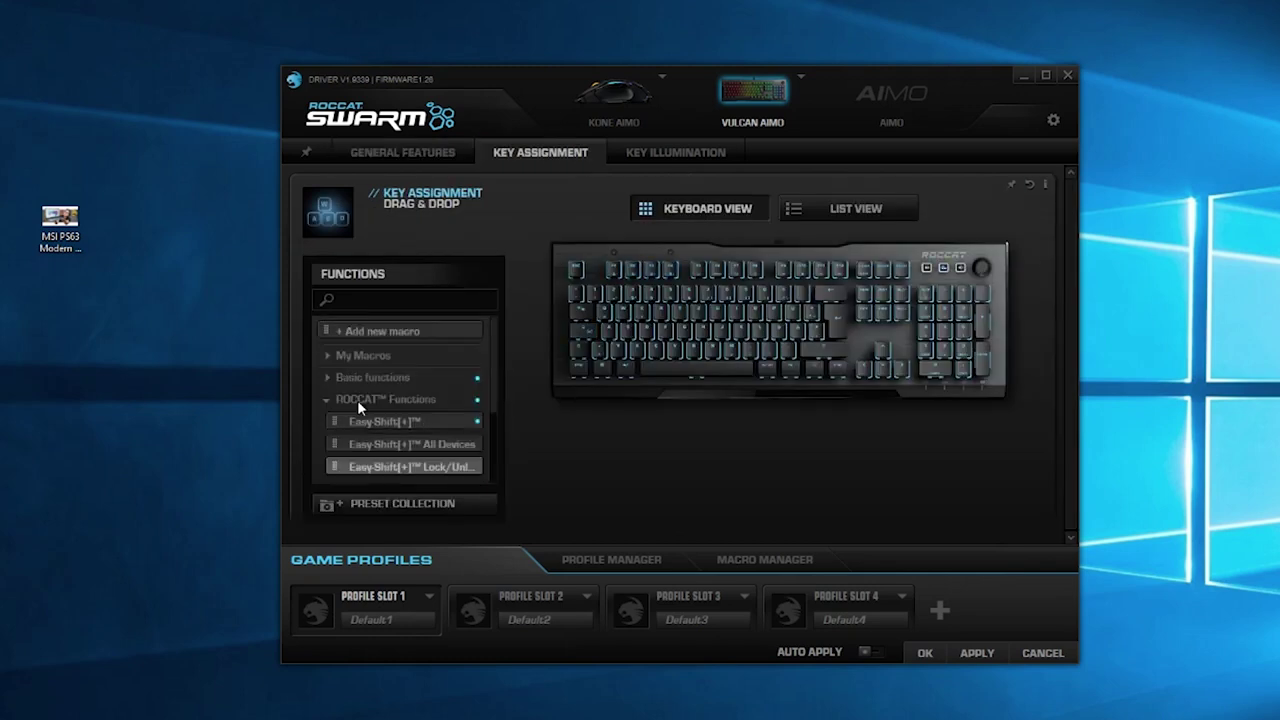
click(357, 400)
scroll(345, 397, down, 2)
scroll(337, 397, up, 1)
scroll(337, 397, up, 1)
click(324, 384)
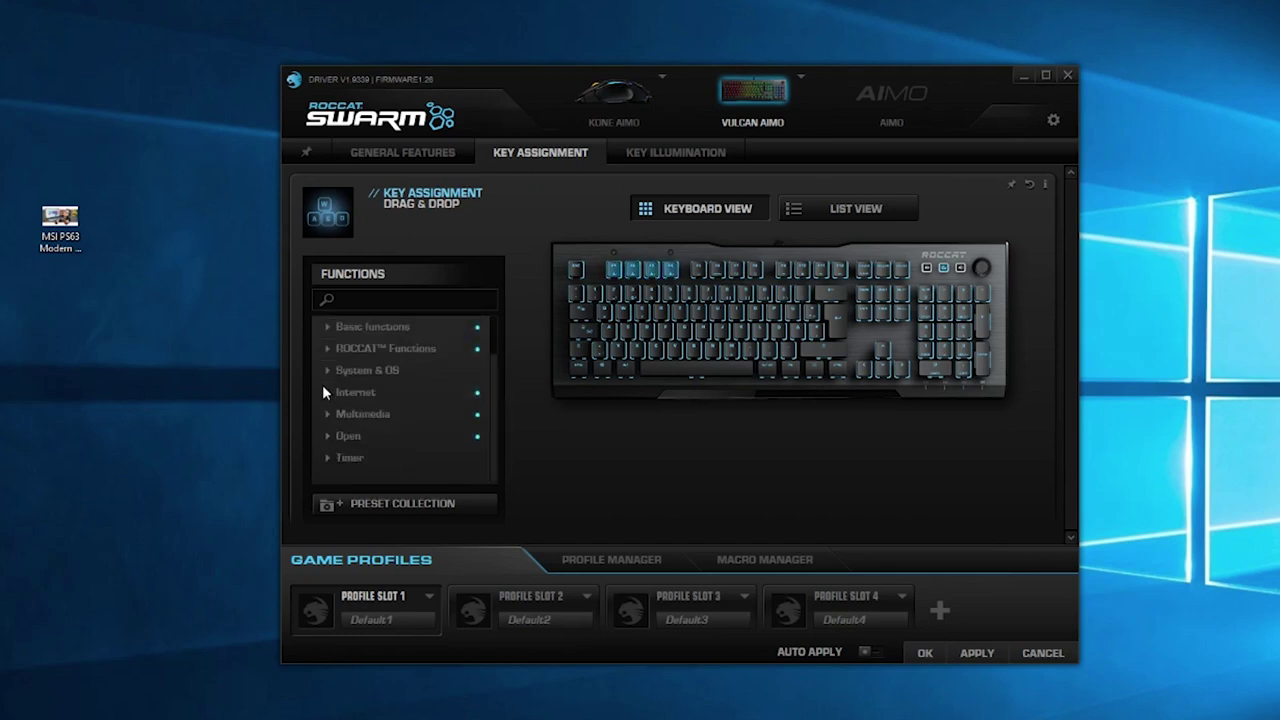
click(325, 415)
scroll(325, 420, up, 2)
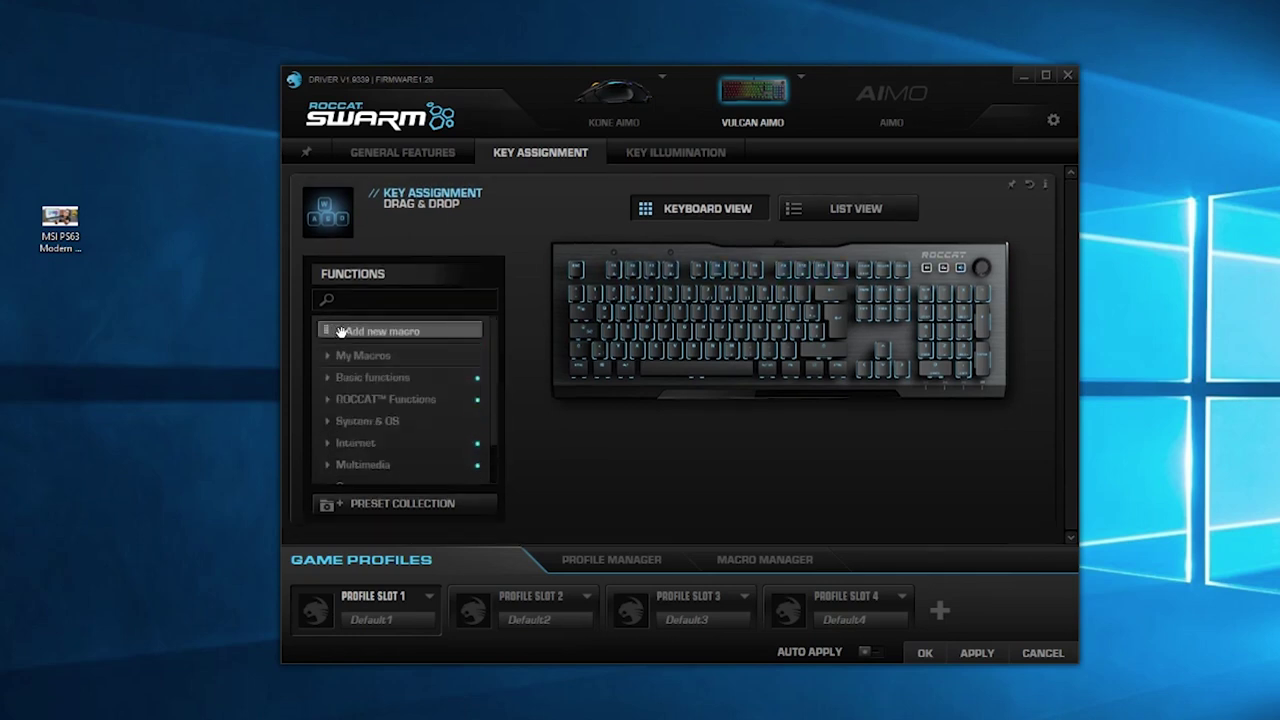
Try to assign a new macro to the Q key and open that key's function settings.
drag(338, 330, 611, 321)
click(605, 315)
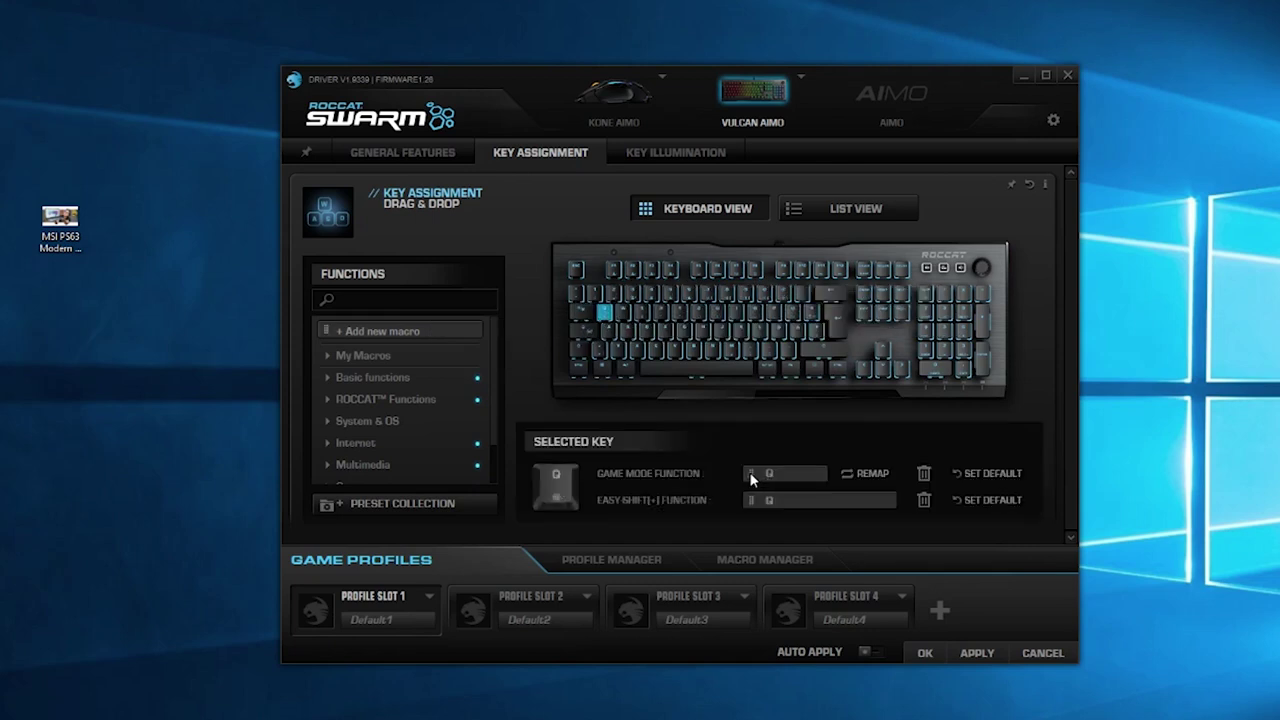
Open the key illumination settings and try out the Wave, Snake, Heartbeat 2.0 and Fade FX lighting effects.
click(675, 152)
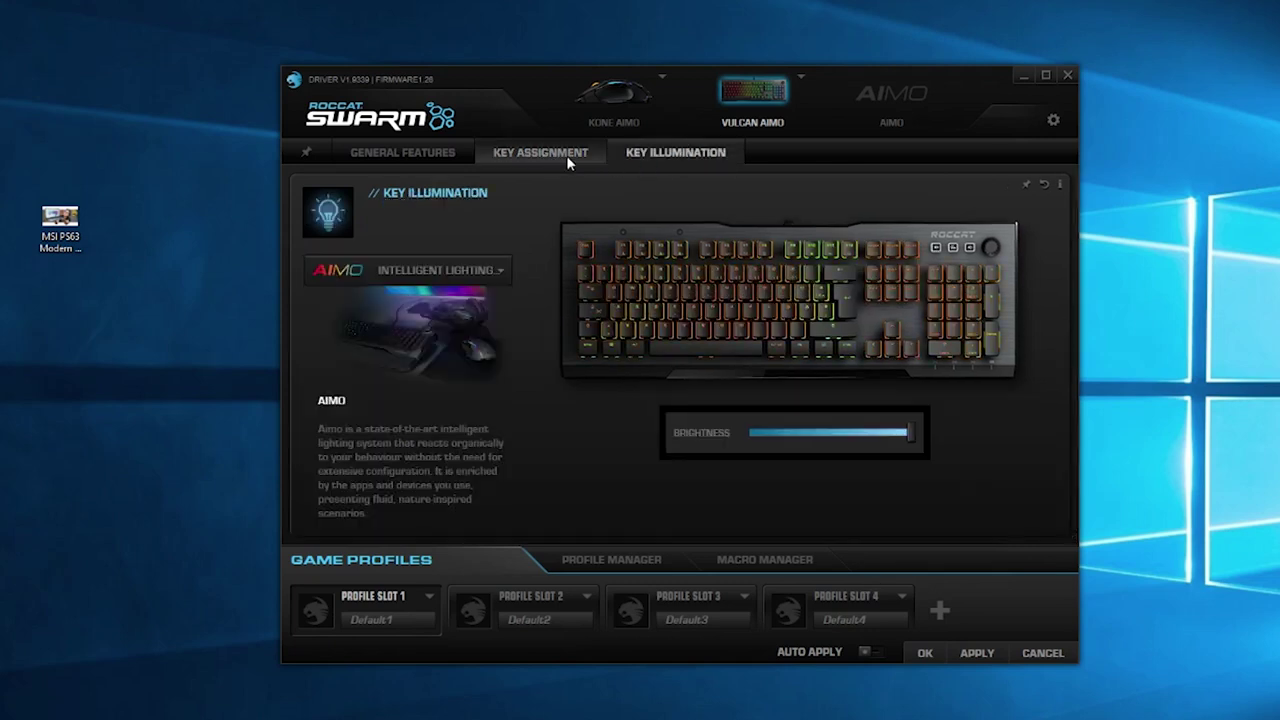
click(454, 273)
click(390, 334)
scroll(451, 271, down, 1)
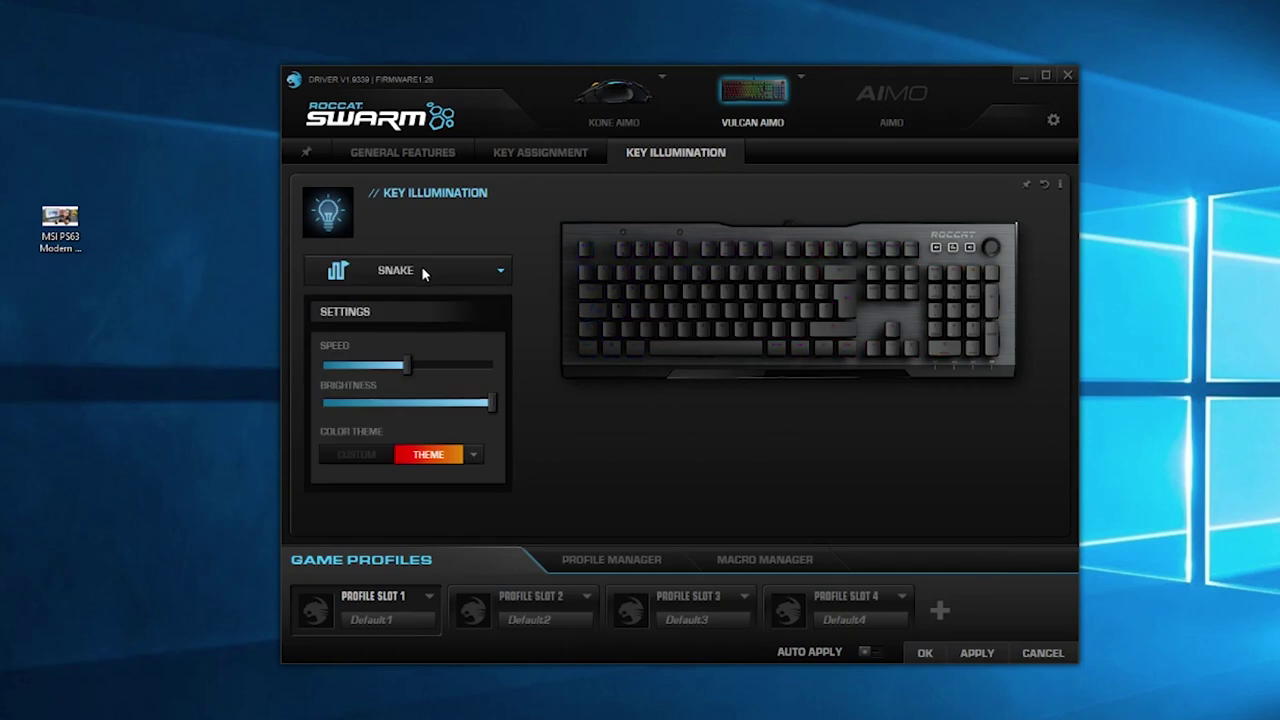
scroll(423, 265, down, 1)
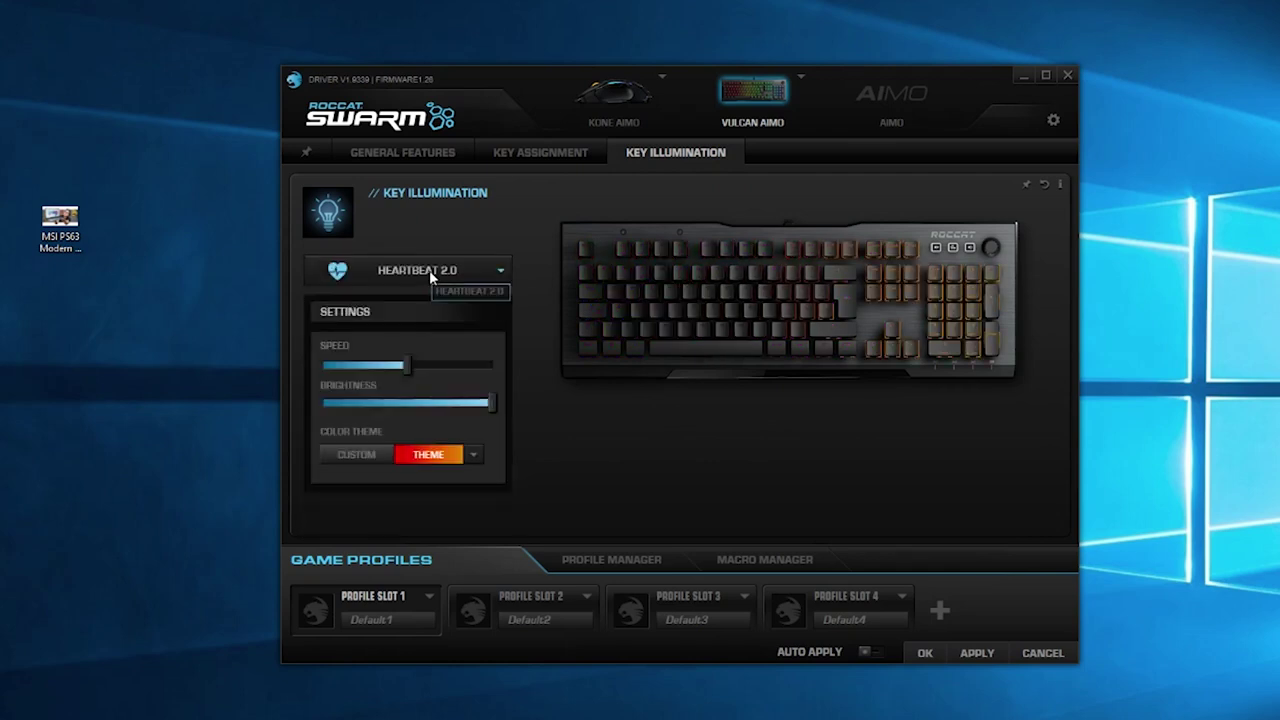
click(429, 268)
click(437, 466)
click(437, 273)
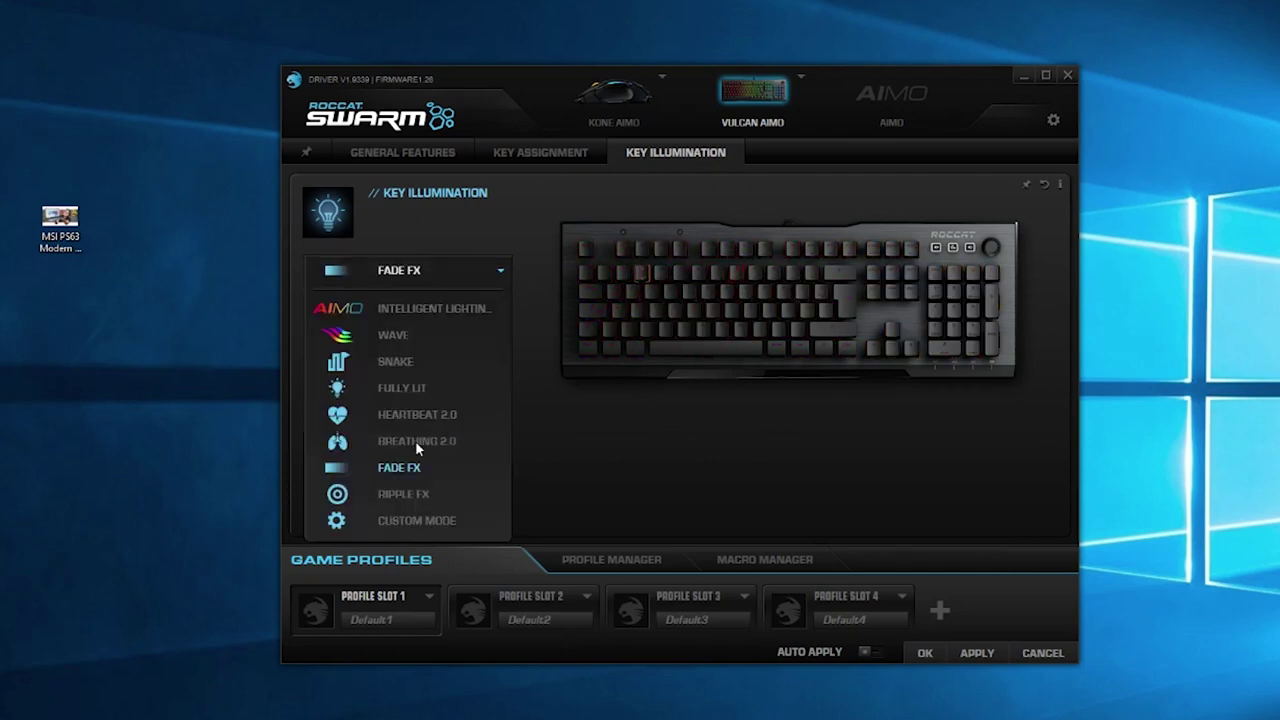
Set the lighting effect to Breathing 2.0 and open its color theme choices.
click(415, 440)
click(430, 453)
click(430, 453)
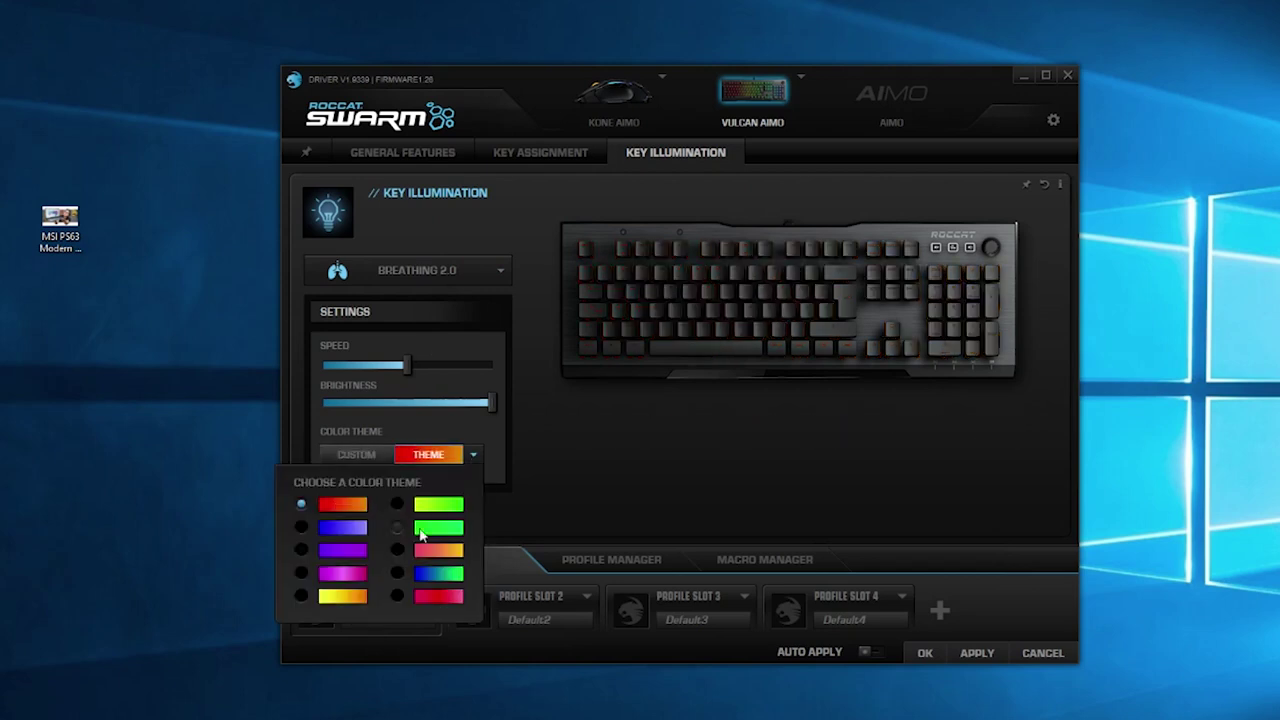
Set the keyboard's lighting effect to AIMO Intelligent Lighting and lower its brightness.
click(437, 270)
click(402, 306)
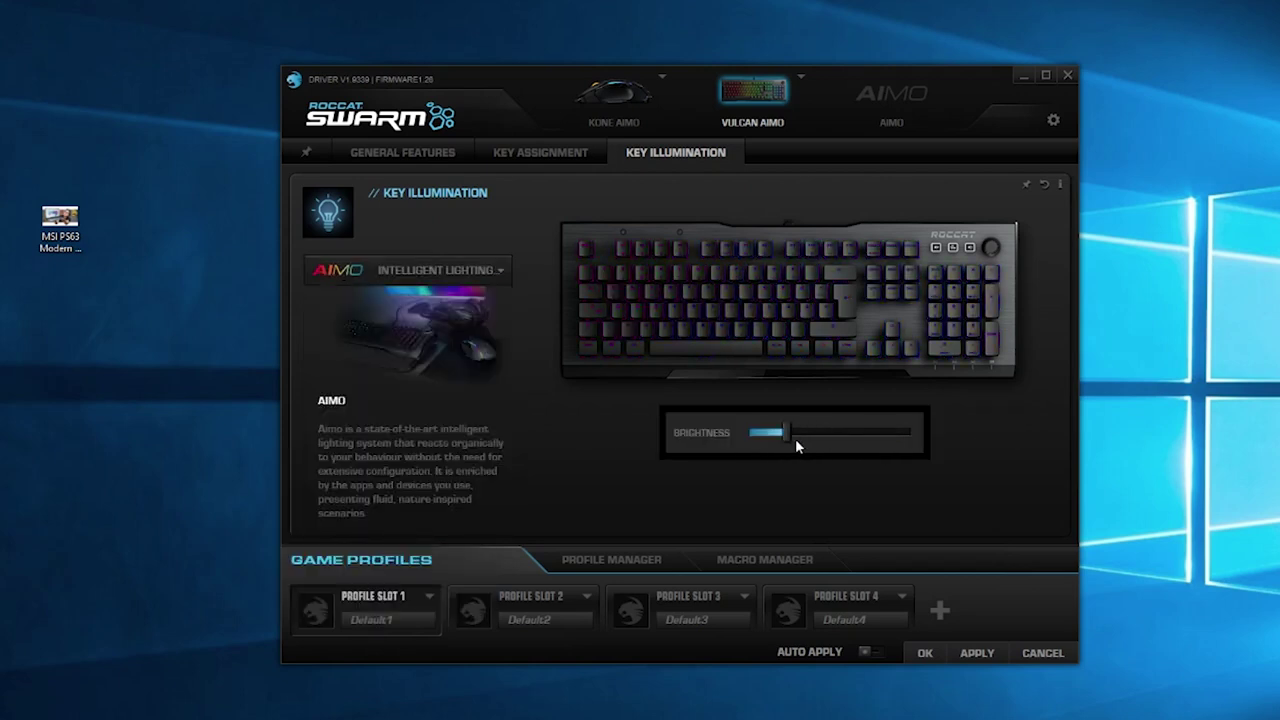
Return to the keyboard's key assignment settings.
click(540, 152)
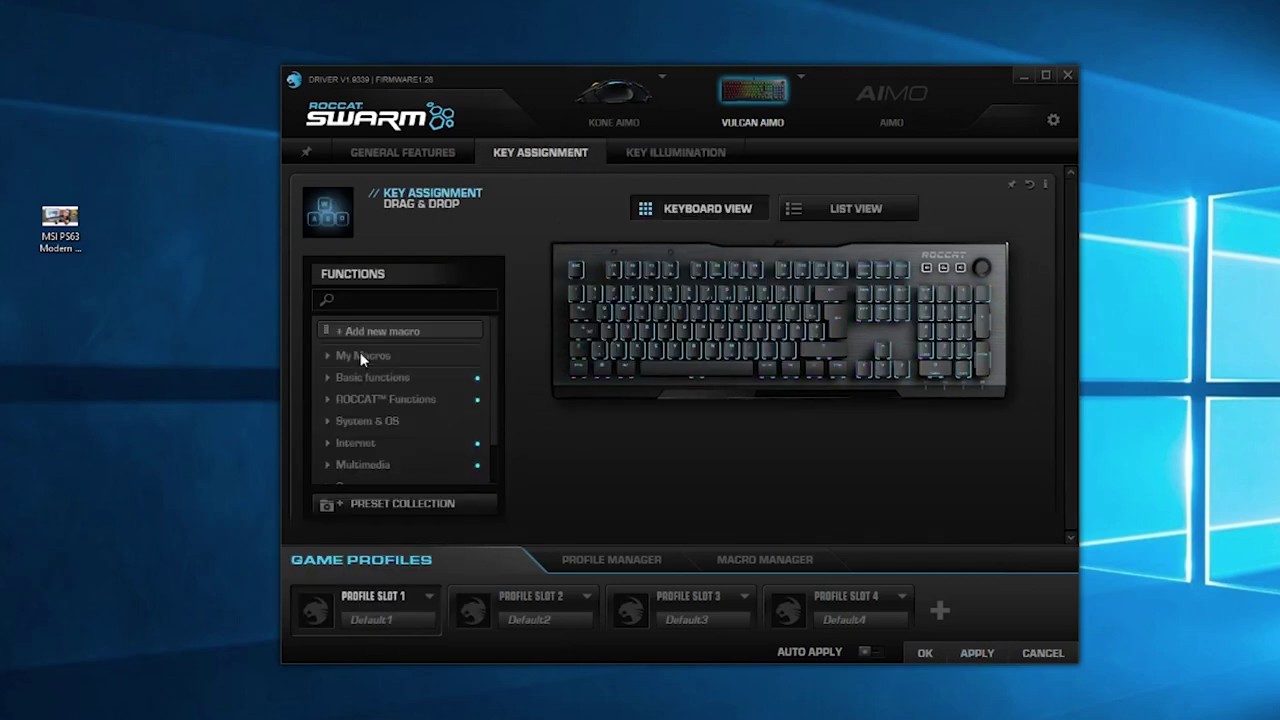